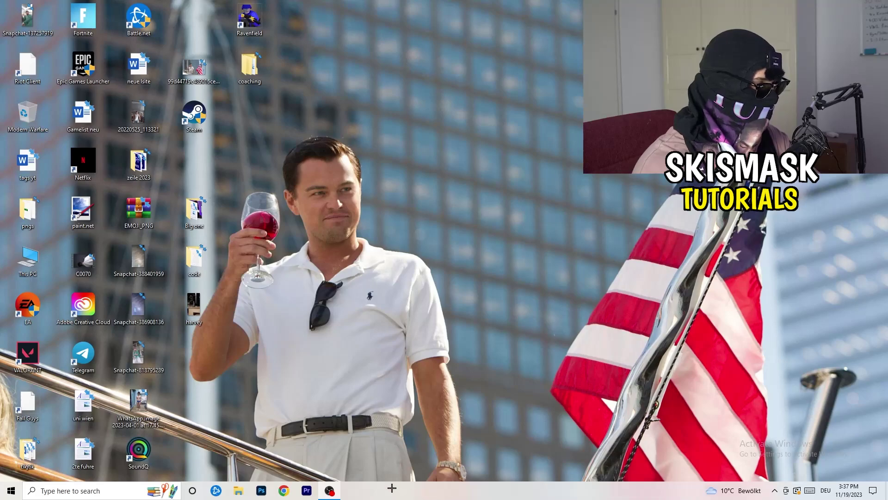
- Open Task Manager from the taskbar and check Antimalware Service Executable's actions without ending it
right_click(437, 490)
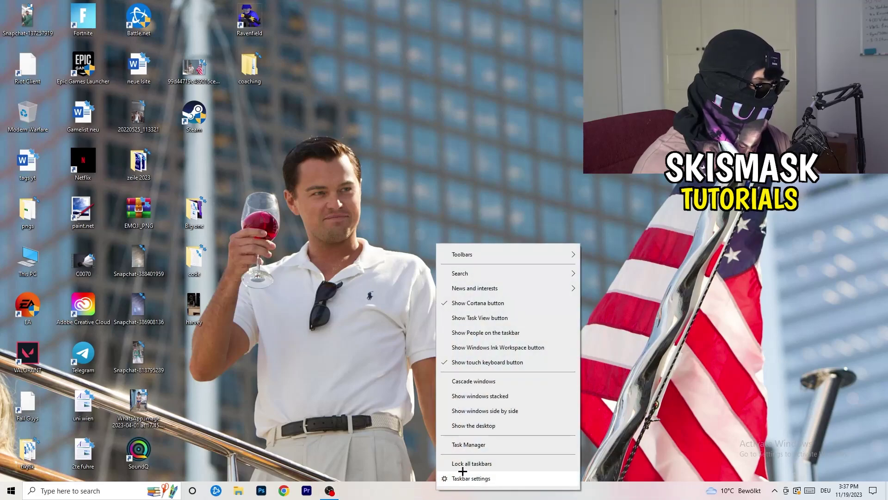
click(472, 444)
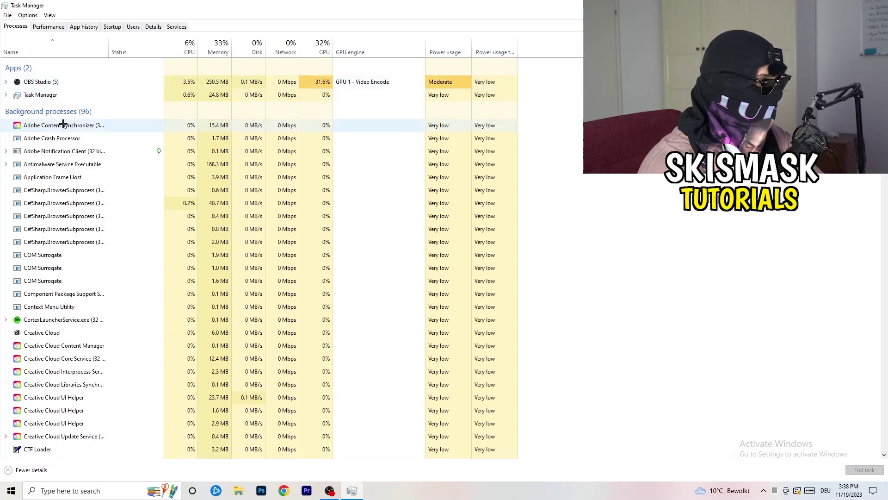
right_click(208, 164)
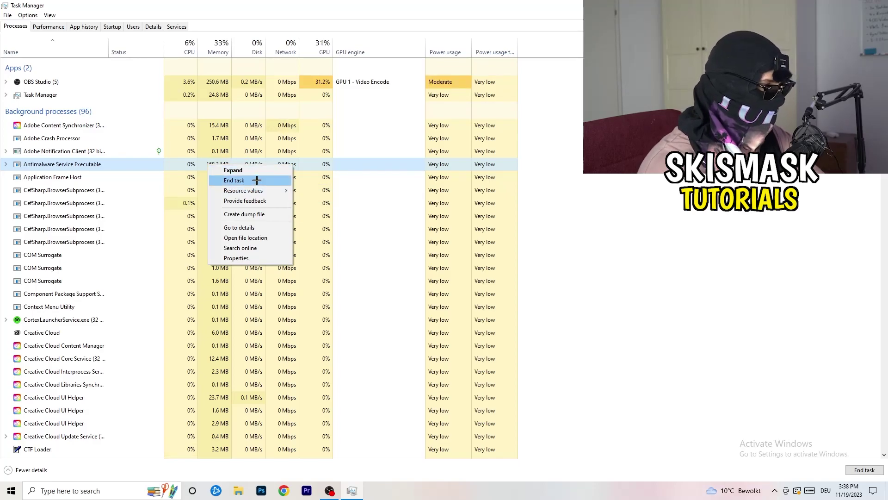
click(256, 180)
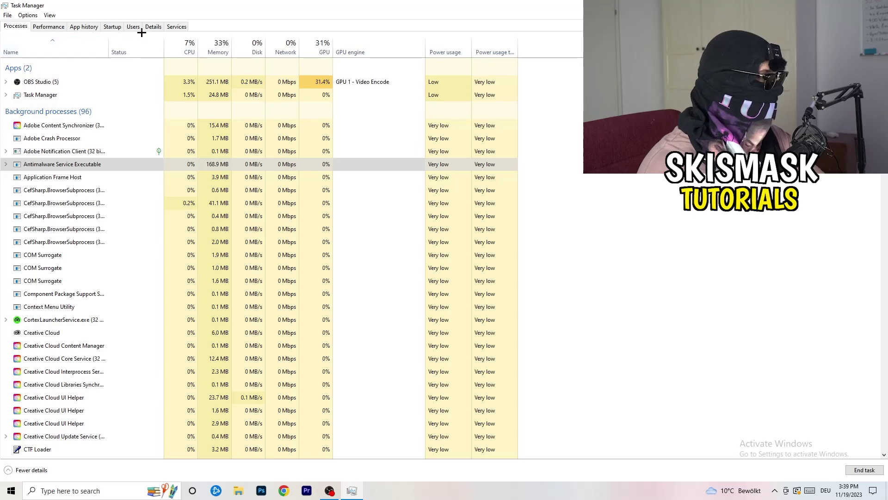
- Check the Dropbox, EA and File Association Helper startup entries unchanged, then view Performance graphs
click(112, 27)
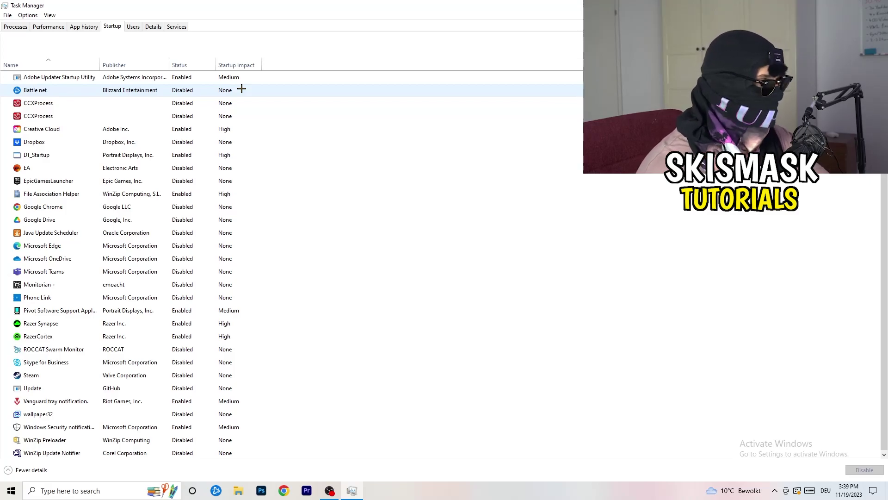
right_click(186, 140)
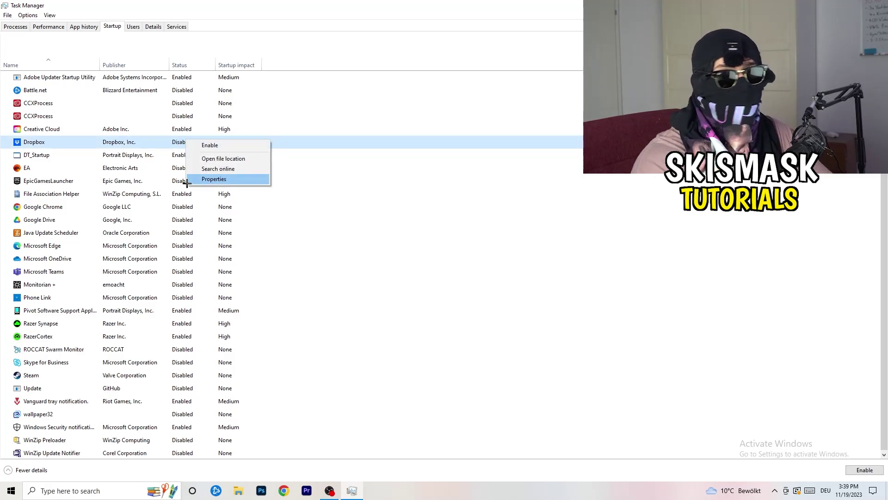
right_click(88, 170)
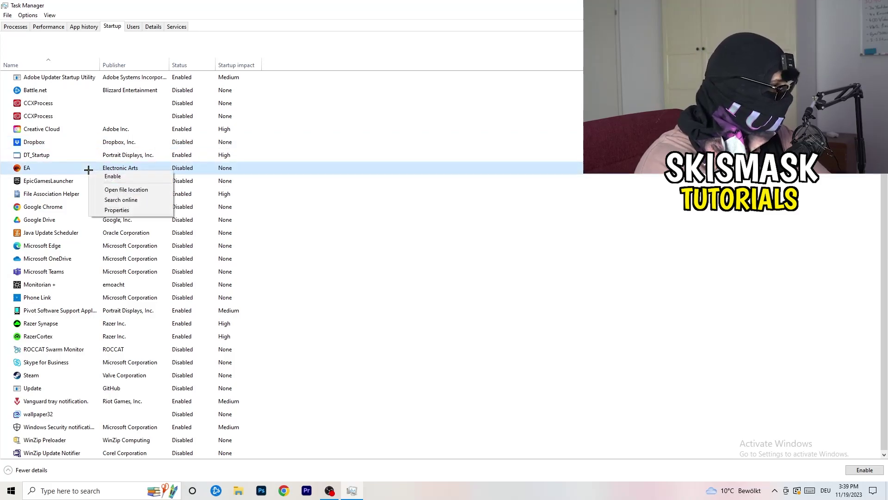
click(591, 242)
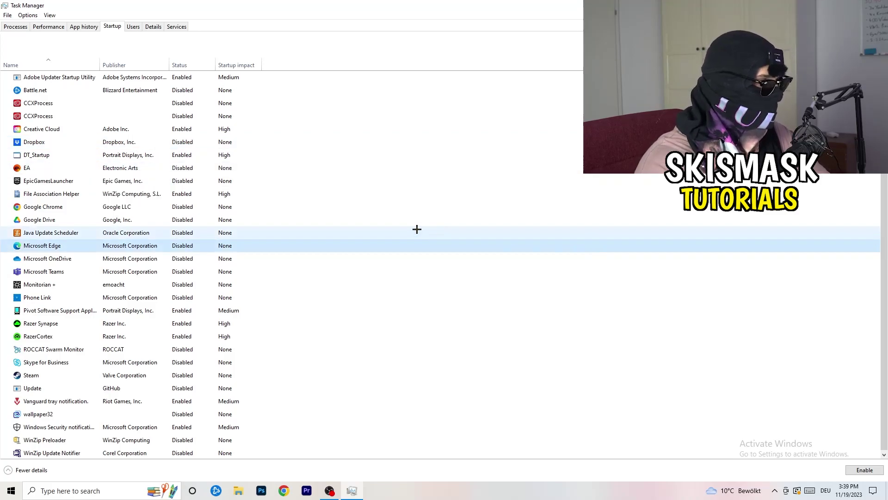
right_click(184, 197)
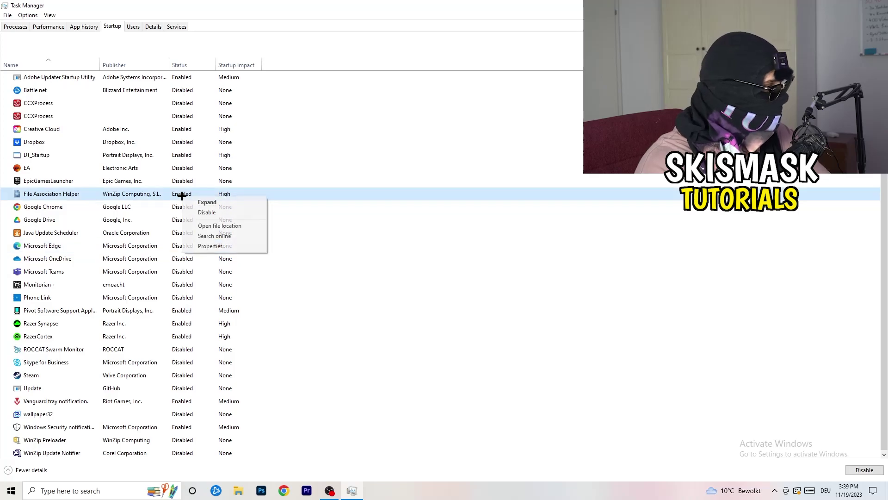
click(394, 231)
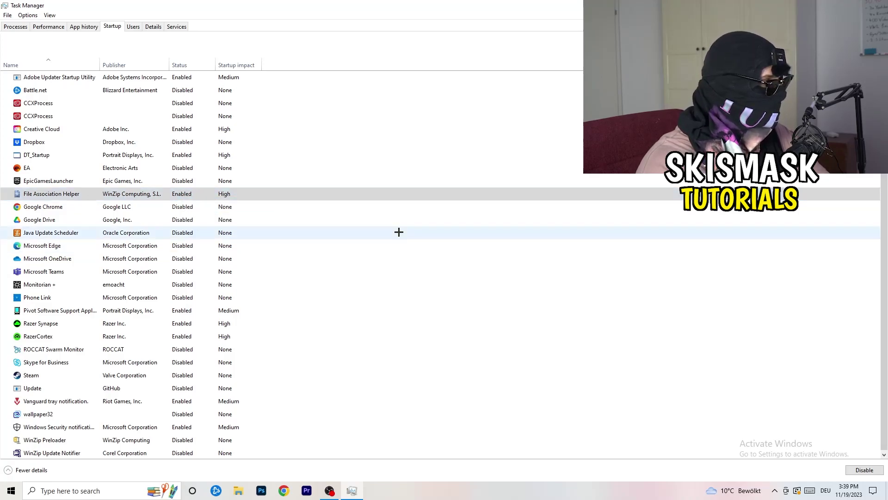
click(398, 232)
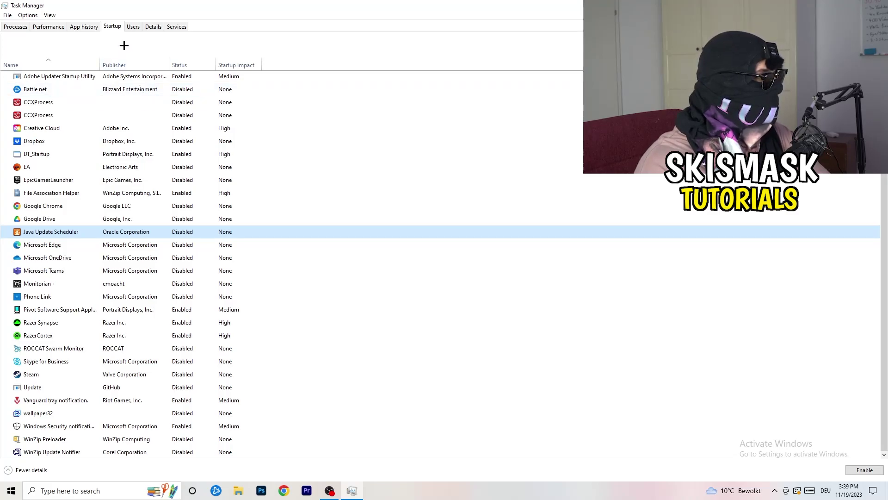
click(50, 27)
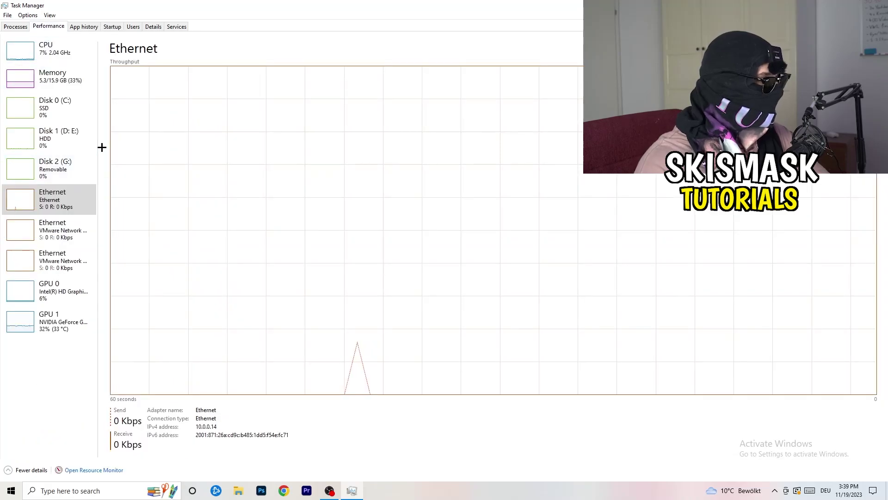
- On the Details tab, inspect DropboxCrashHandler's Set priority without changing it, then close Task Manager
click(155, 29)
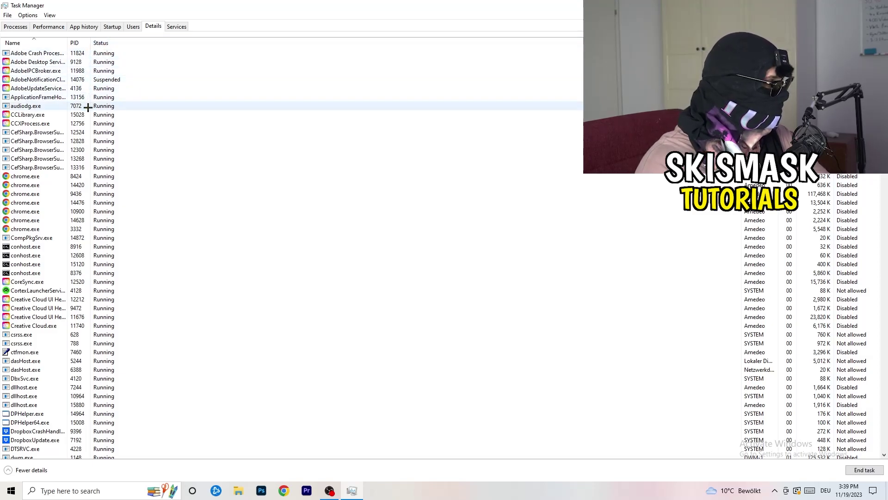
scroll(92, 224, down, 6)
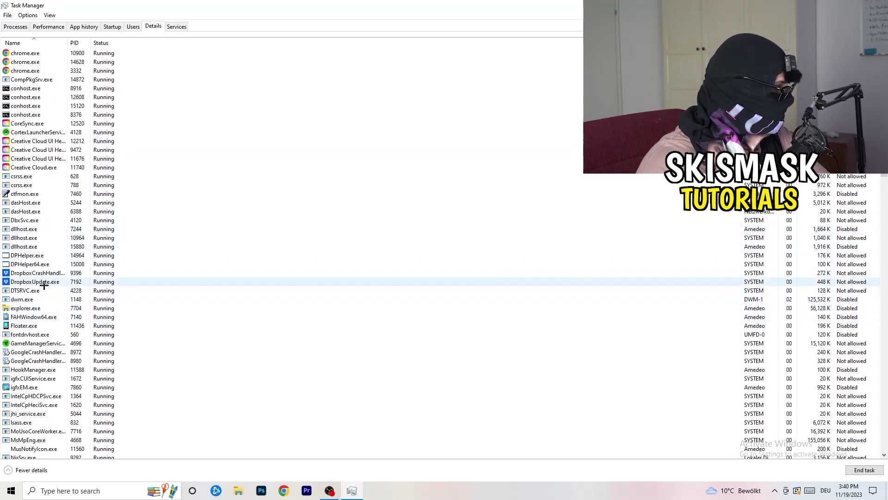
right_click(36, 274)
right_click(74, 272)
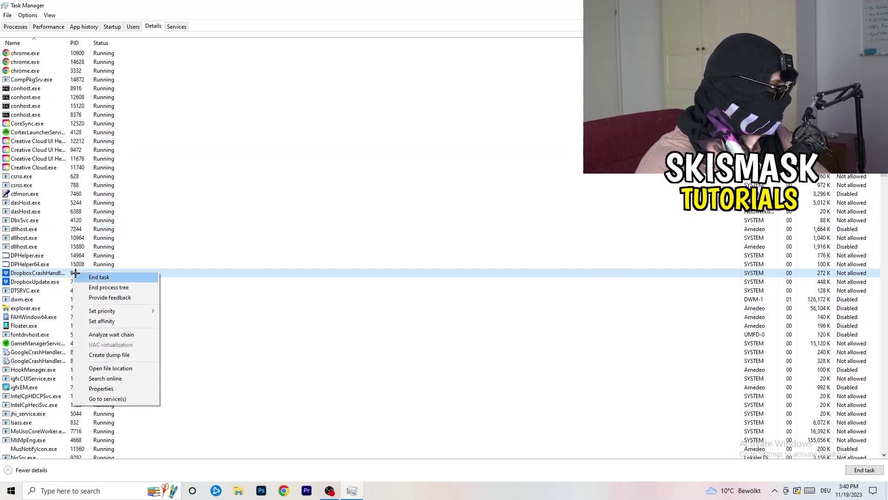
right_click(71, 273)
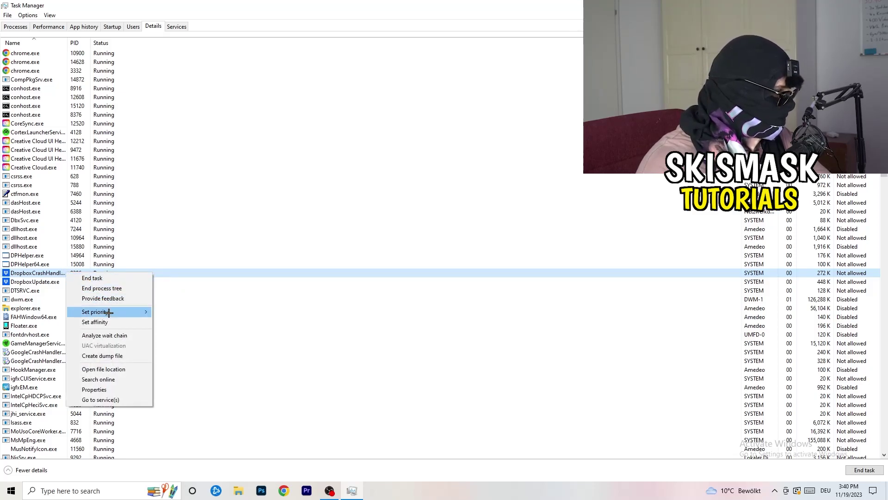
mouse_move(108, 312)
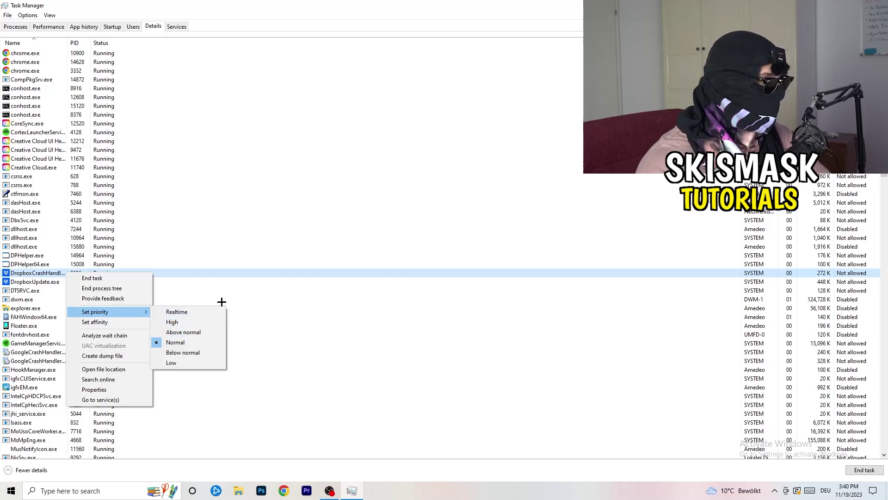
click(402, 62)
key(alt+F4)
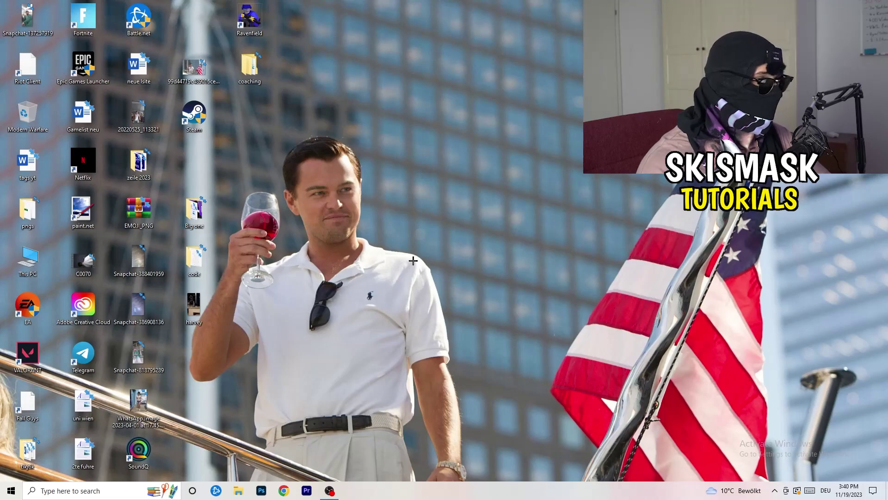
- Search 'sett' from the Start menu to launch Windows Settings on the Display page
key(super)
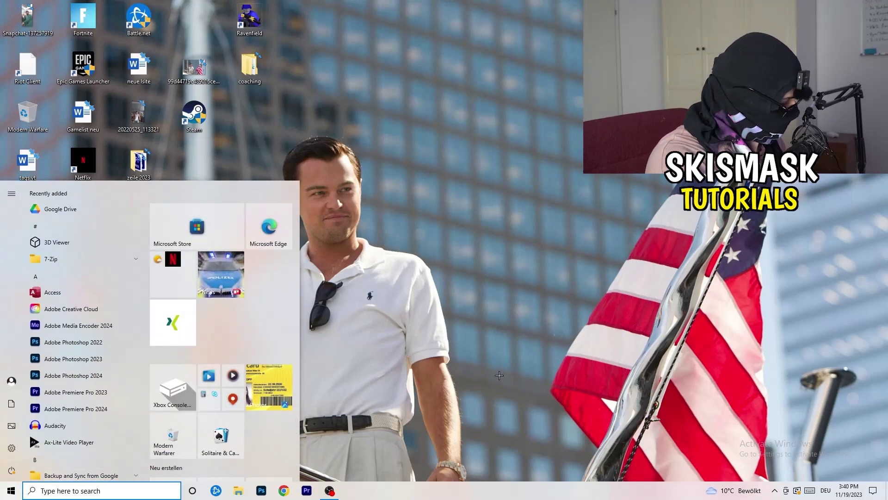
text(sett)
key(Return)
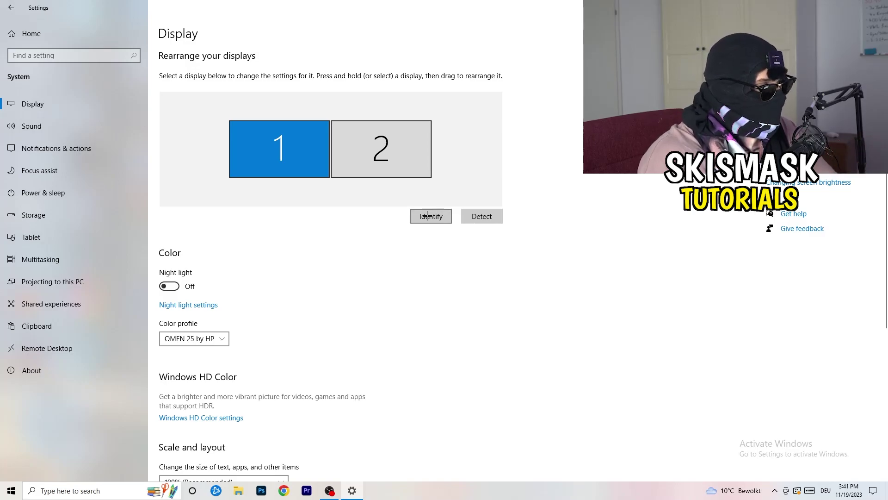
- Keep the display scale at 100% (Recommended)
scroll(314, 254, down, 2)
scroll(313, 254, up, 2)
scroll(313, 254, down, 3)
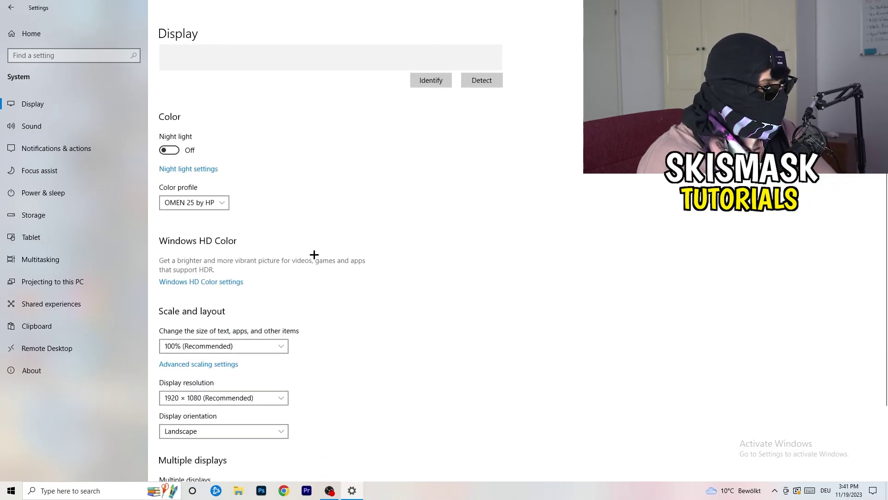
scroll(313, 254, down, 2)
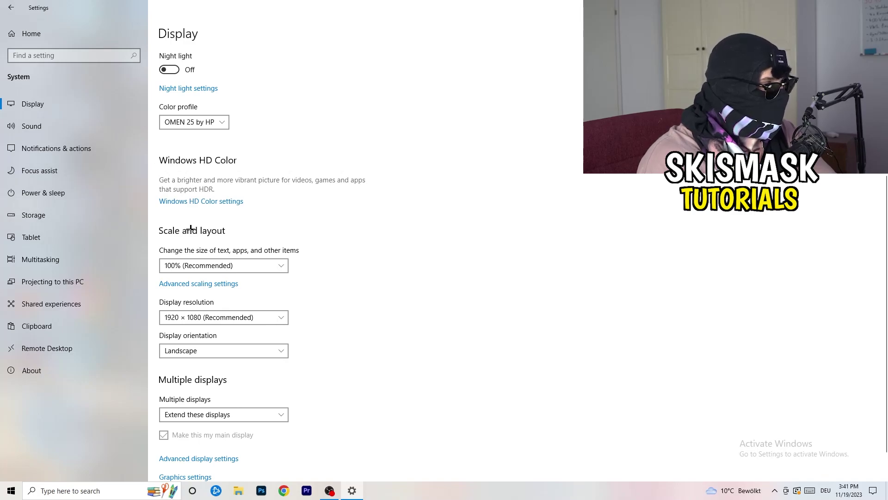
click(272, 264)
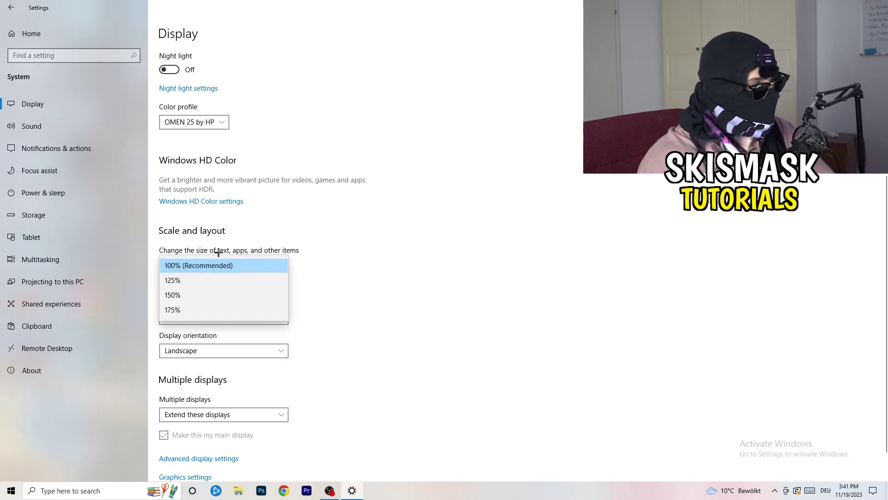
click(314, 249)
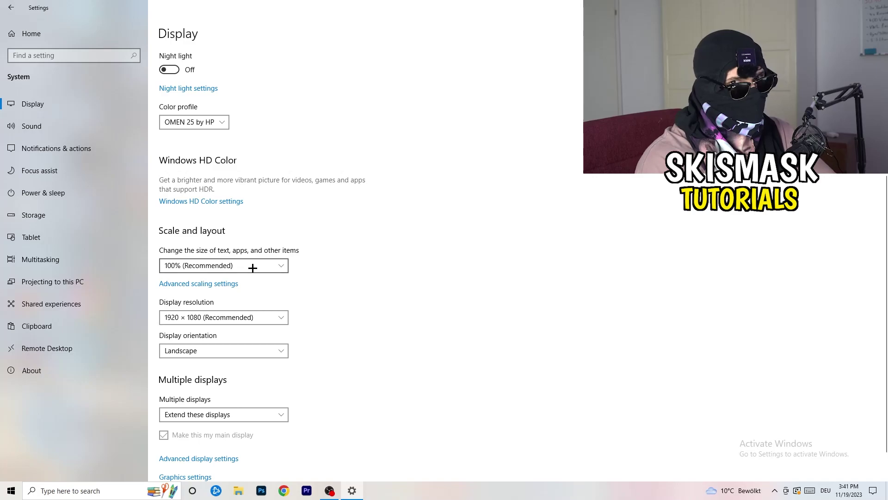
scroll(252, 268, down, 1)
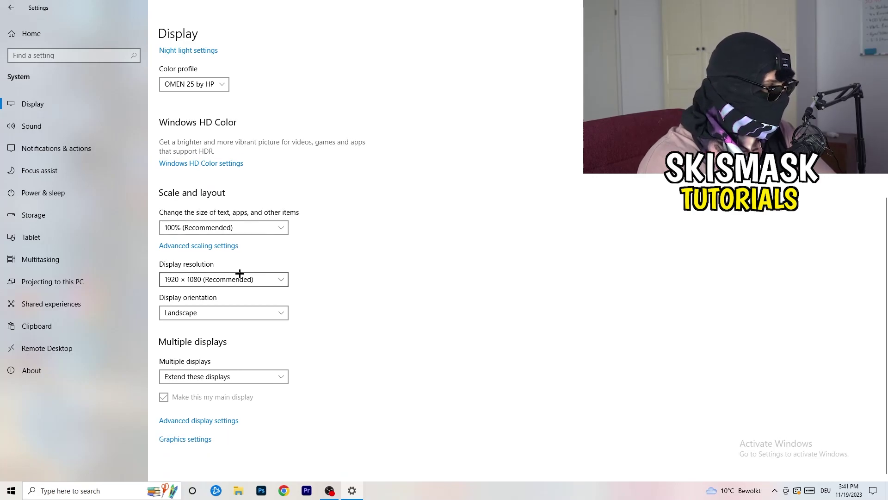
key(space)
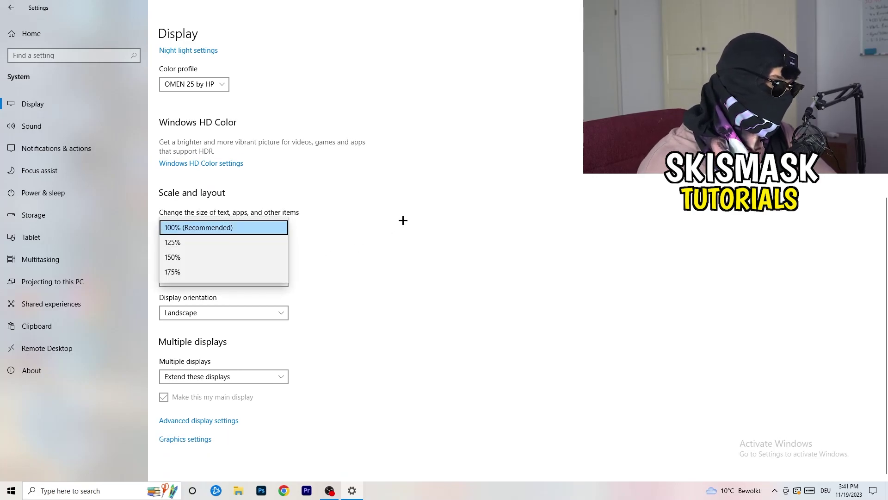
click(407, 219)
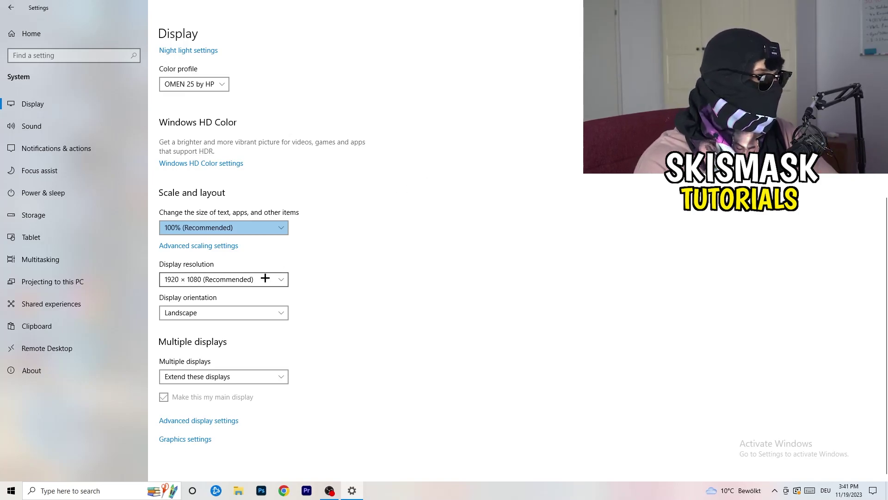
- Keep the display resolution at 1920 × 1080 and go to the Storage page
click(287, 279)
click(321, 264)
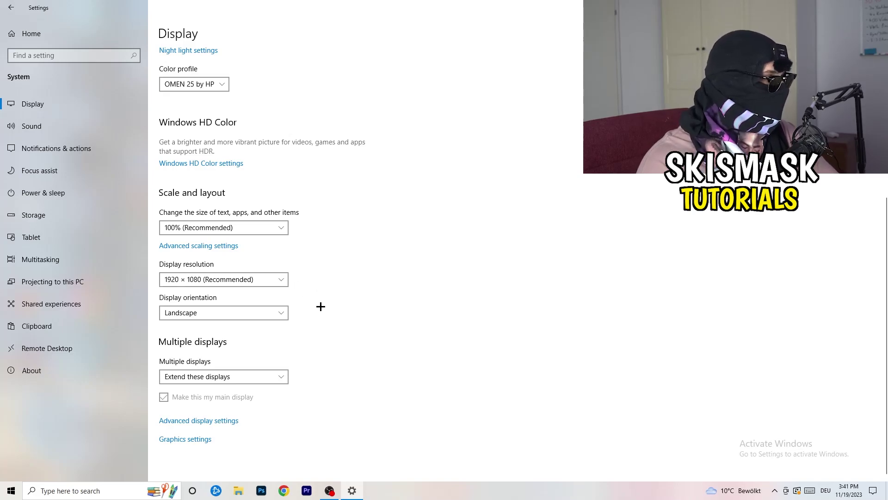
click(65, 207)
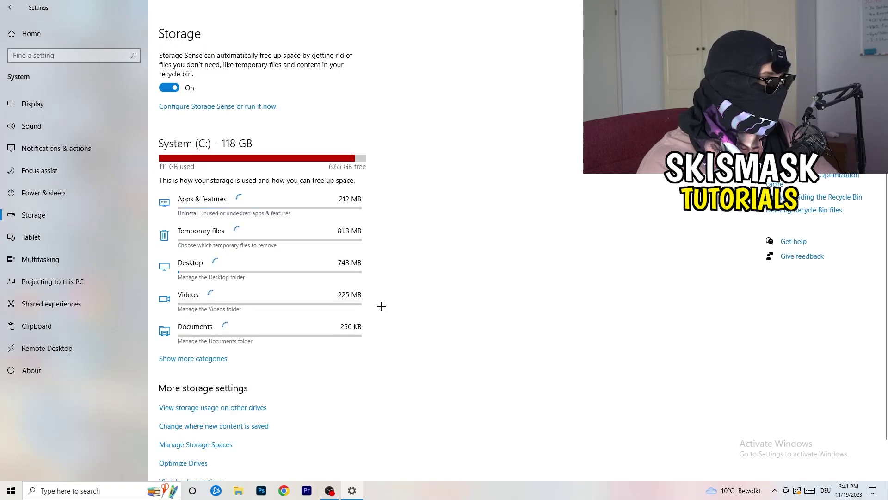
- Configure Storage Sense to run weekly, skip unused temporary files, and keep recycle bin cleanup at 14 days
scroll(440, 277, up, 2)
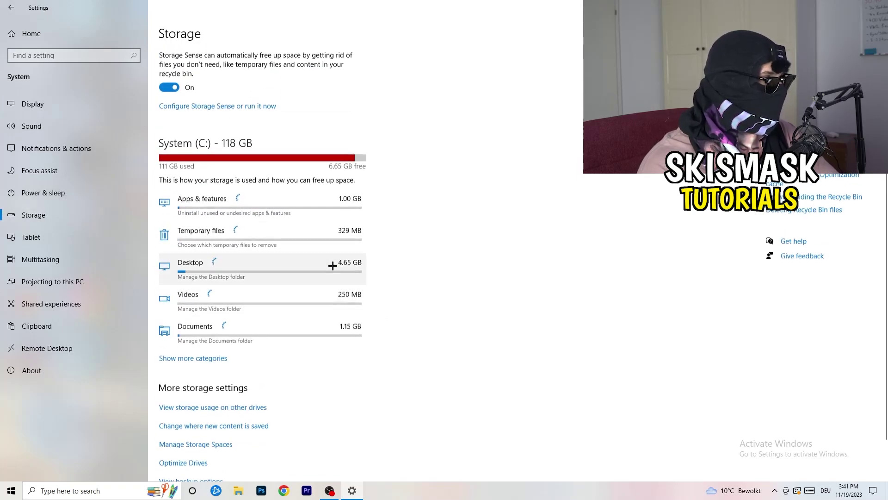
click(193, 107)
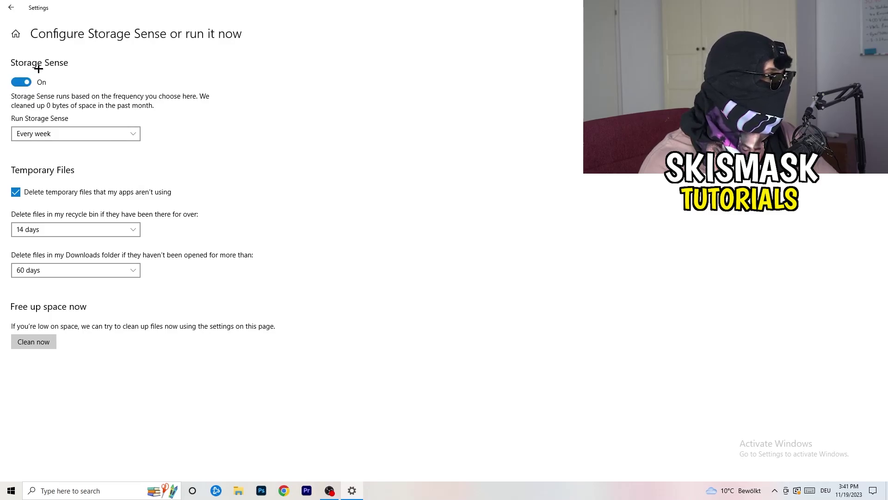
click(32, 133)
click(74, 133)
click(121, 194)
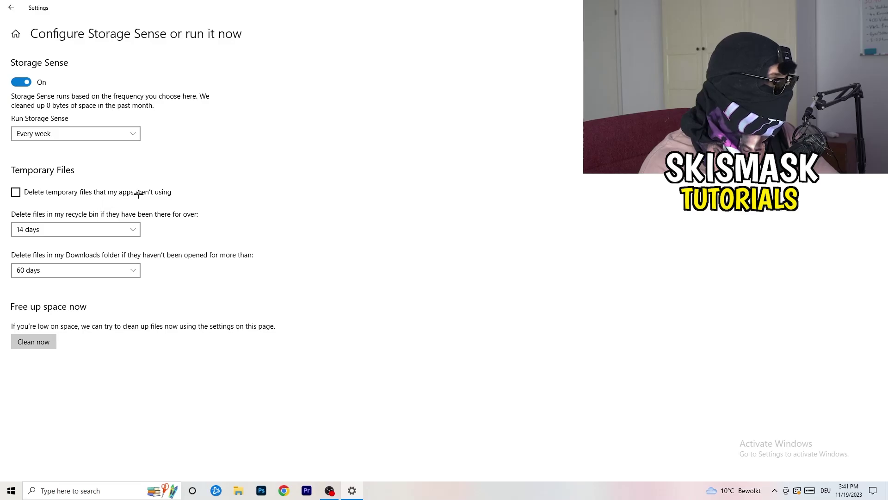
click(53, 225)
click(129, 284)
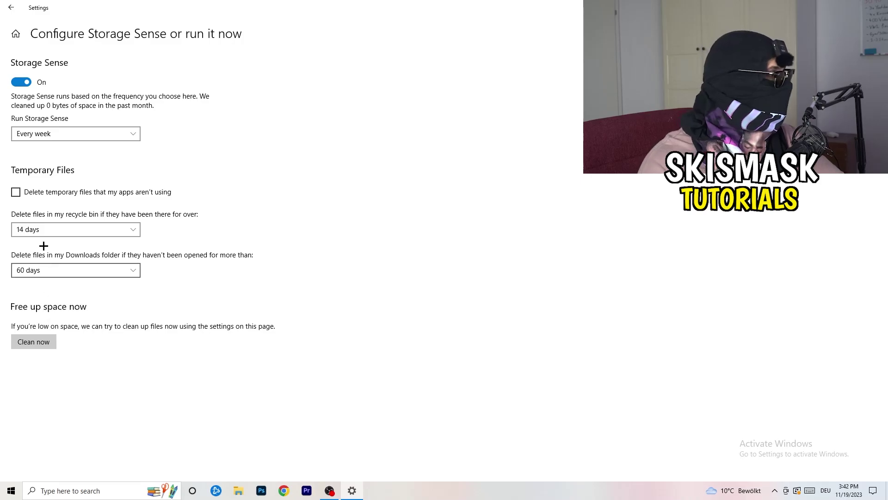
click(10, 7)
- Review all power plans in Power Options, keeping Balanced, then close Power Options and Settings
click(103, 198)
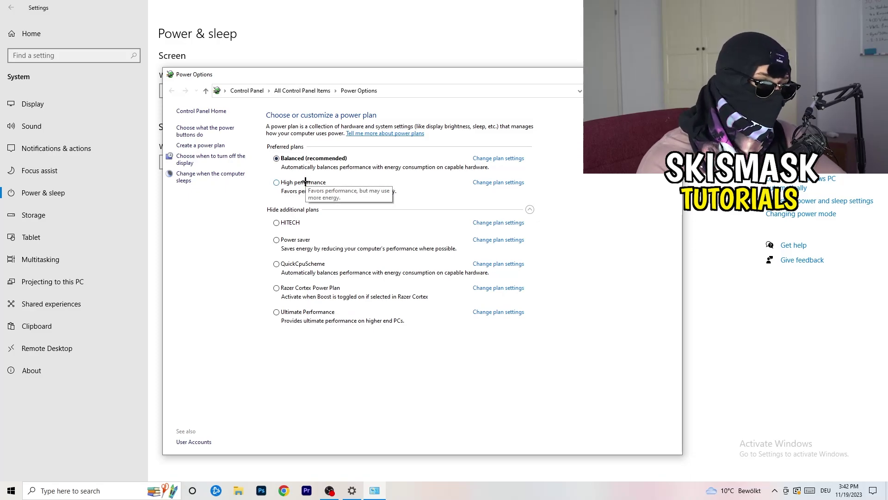
click(343, 210)
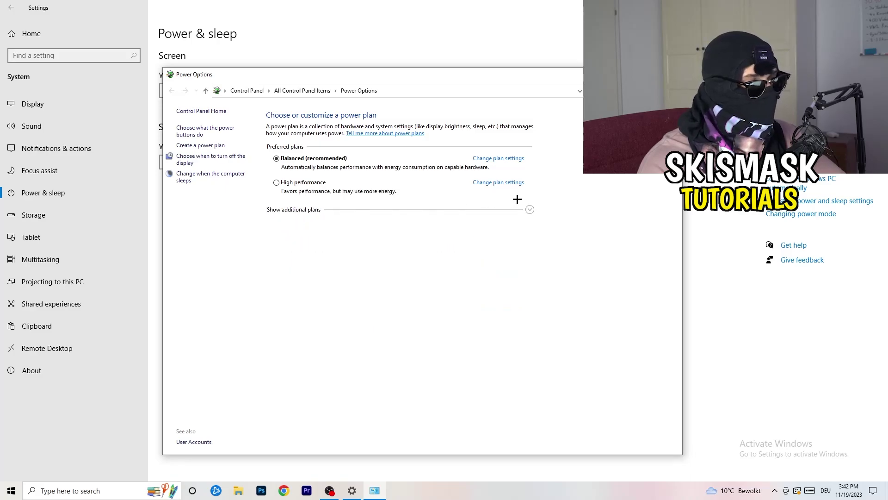
click(529, 209)
click(530, 210)
click(530, 209)
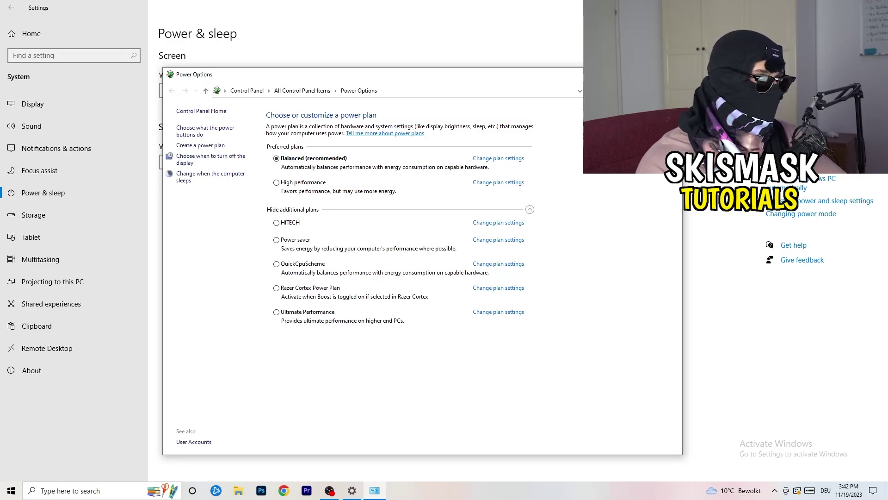
key(alt+F4)
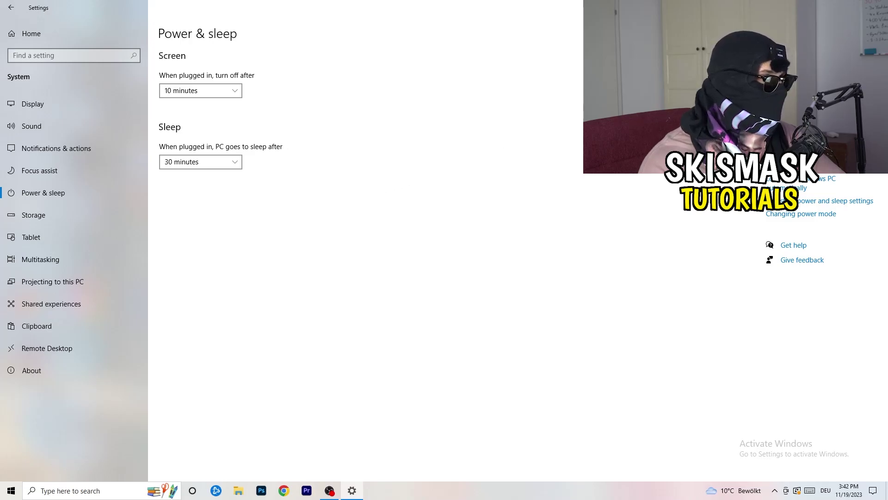
click(877, 7)
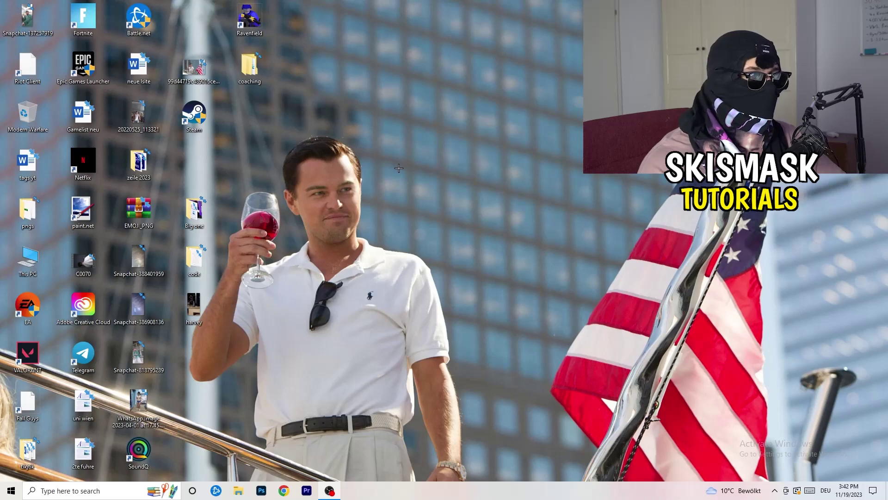
- Move the Steam shortcut onto open desktop space and open its Properties
drag(211, 130, 488, 178)
click(384, 190)
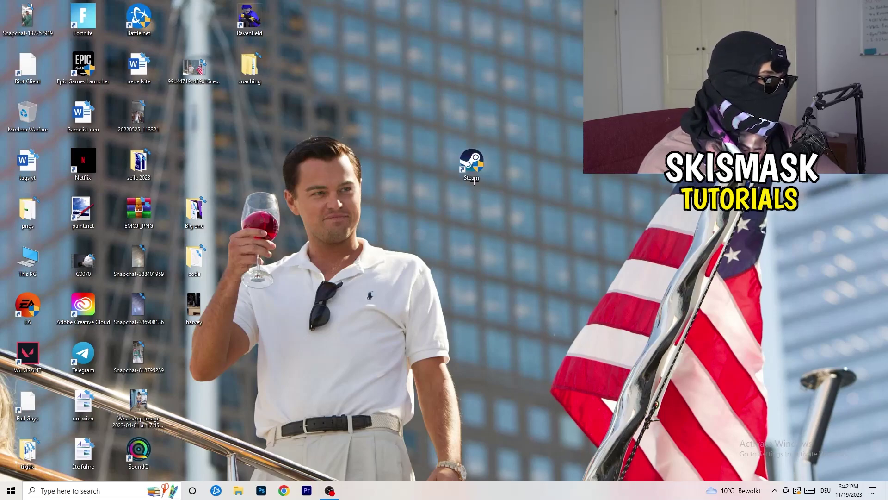
right_click(465, 165)
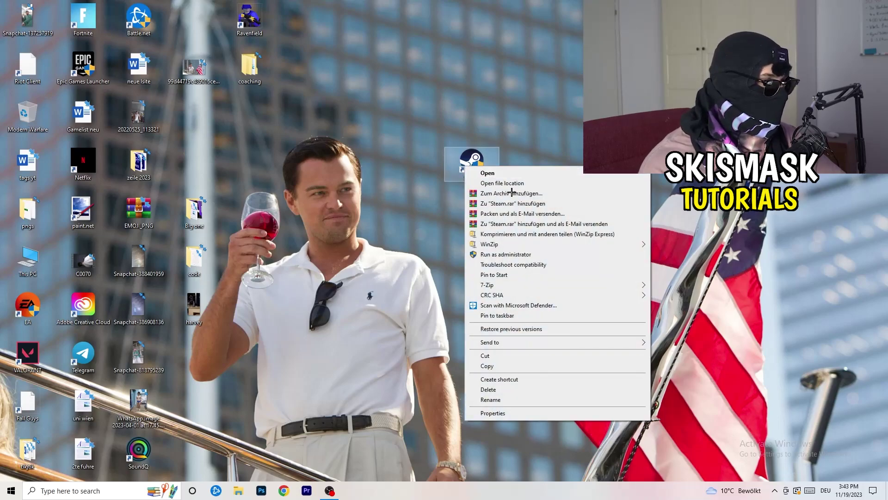
click(507, 413)
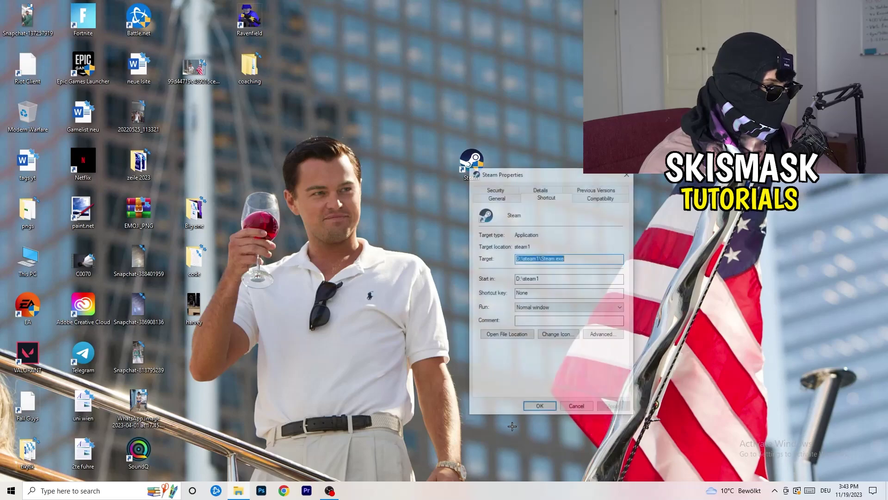
- Set Steam to run in Windows 8 compatibility mode as administrator, then apply and close
drag(516, 169, 428, 130)
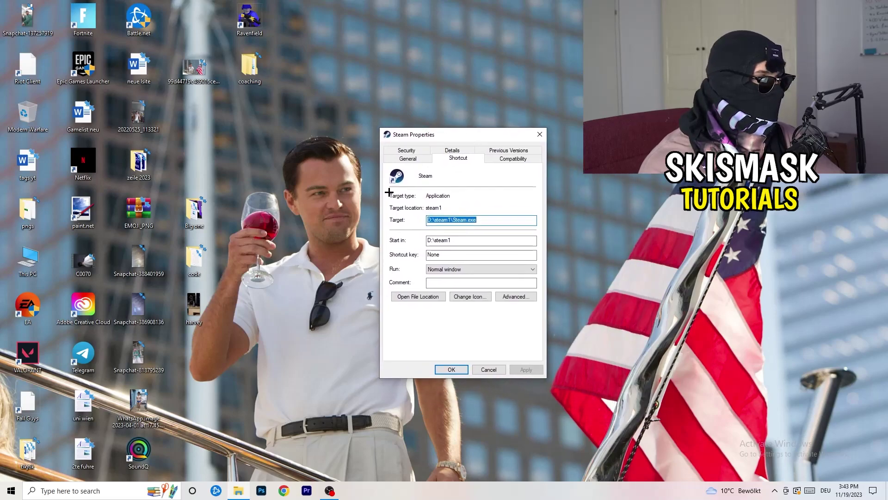
click(524, 160)
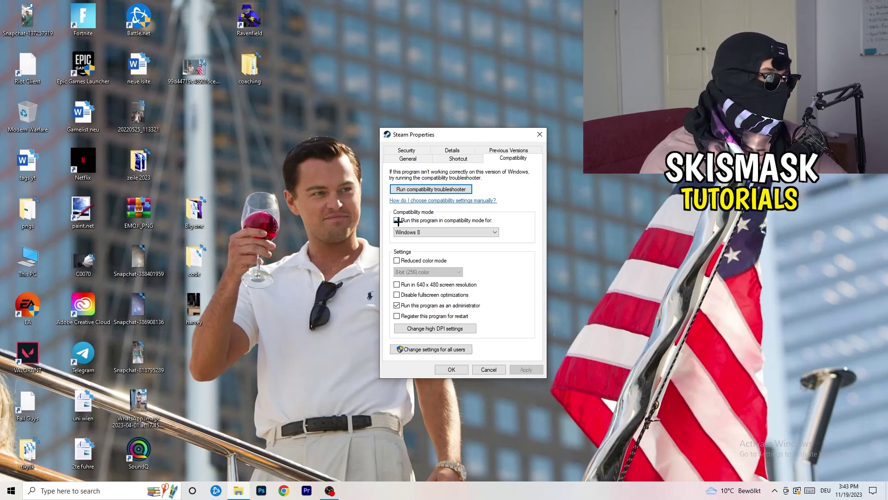
click(486, 220)
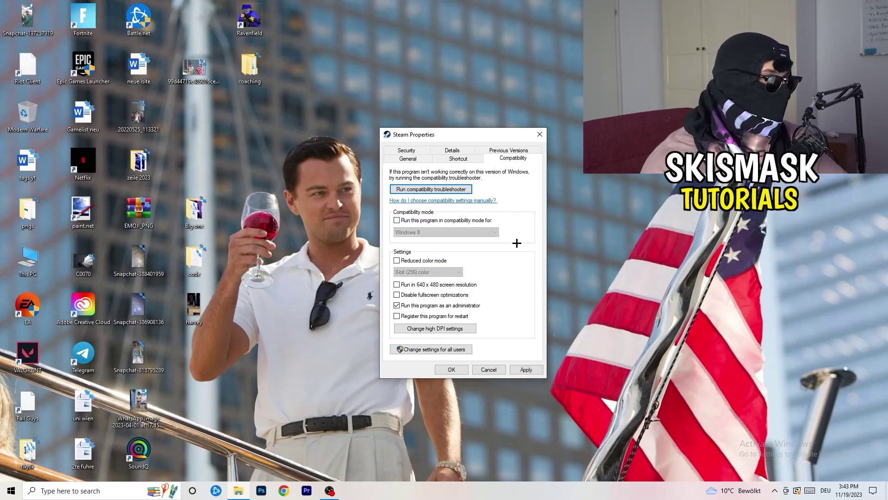
click(397, 220)
click(451, 232)
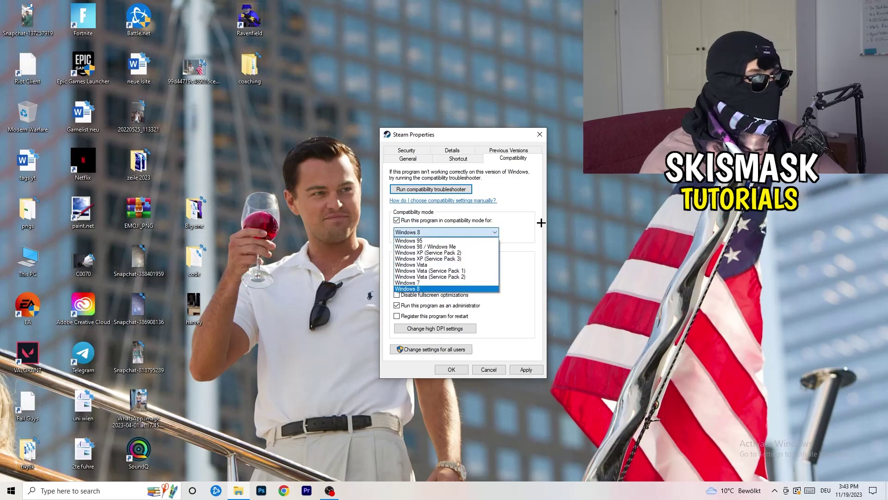
click(510, 229)
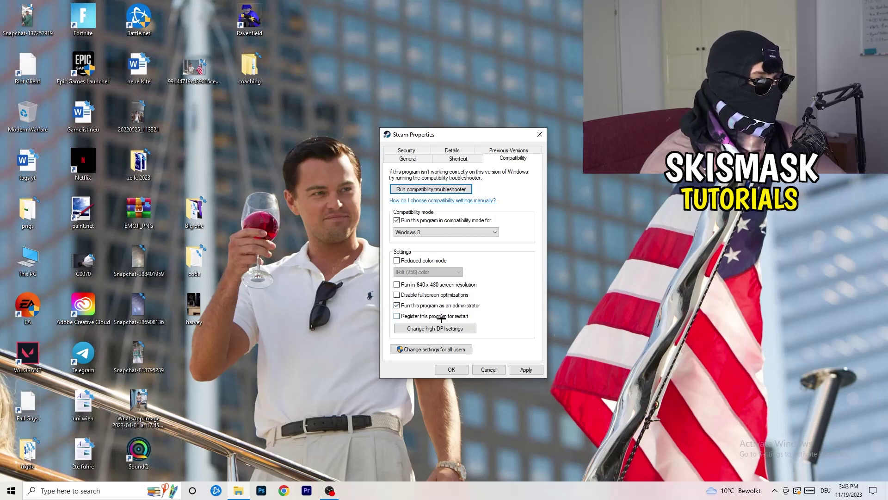
click(523, 369)
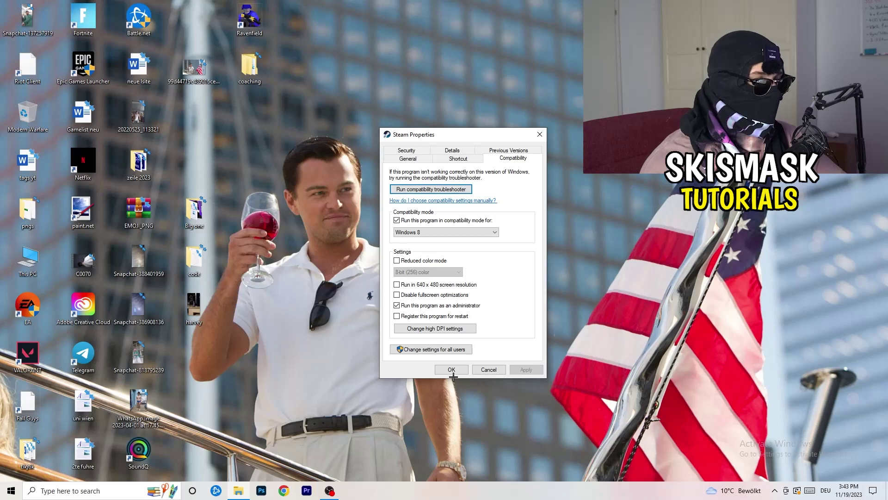
click(451, 369)
- Return the Steam shortcut to its original column among the desktop icons and open Start
drag(485, 174, 430, 173)
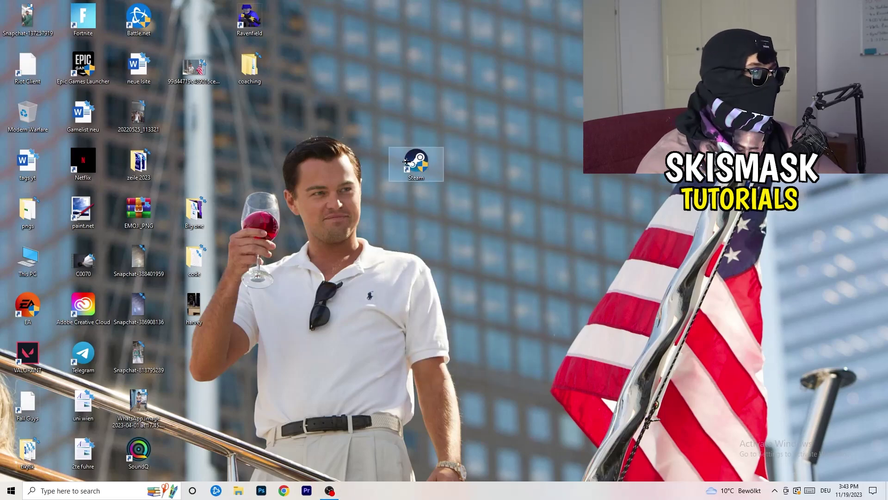
drag(430, 174, 541, 173)
drag(464, 127, 597, 172)
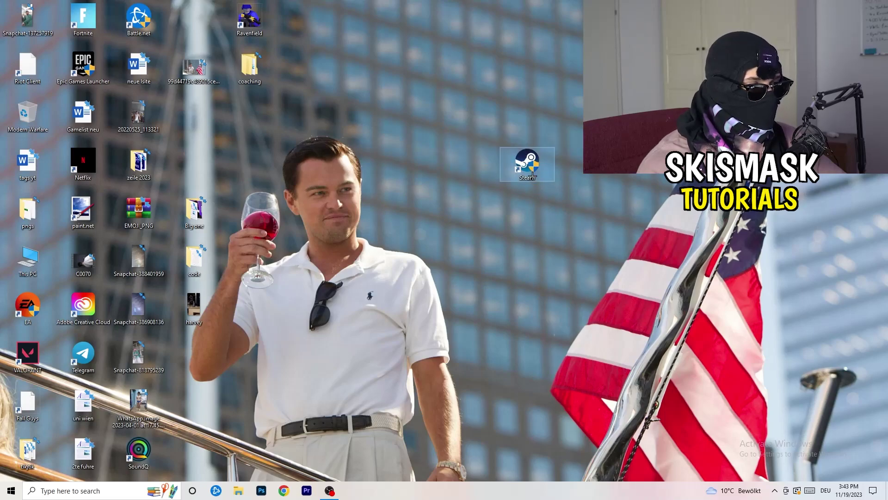
click(538, 284)
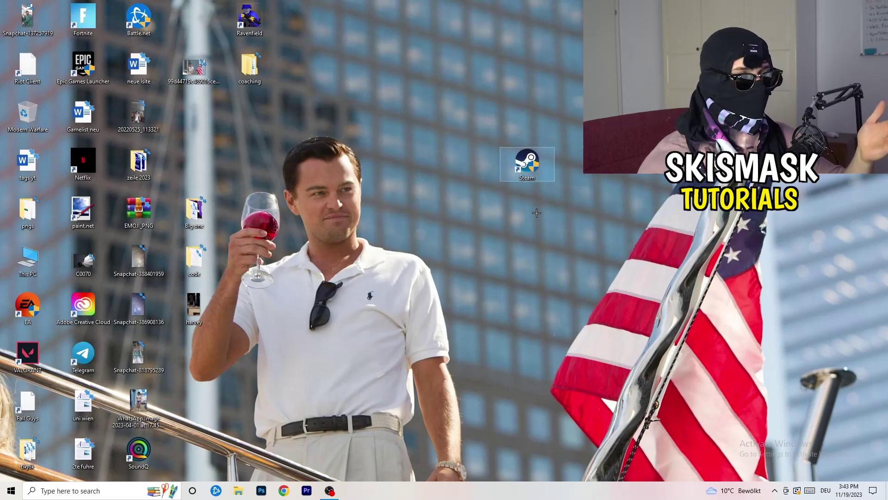
right_click(528, 163)
click(421, 196)
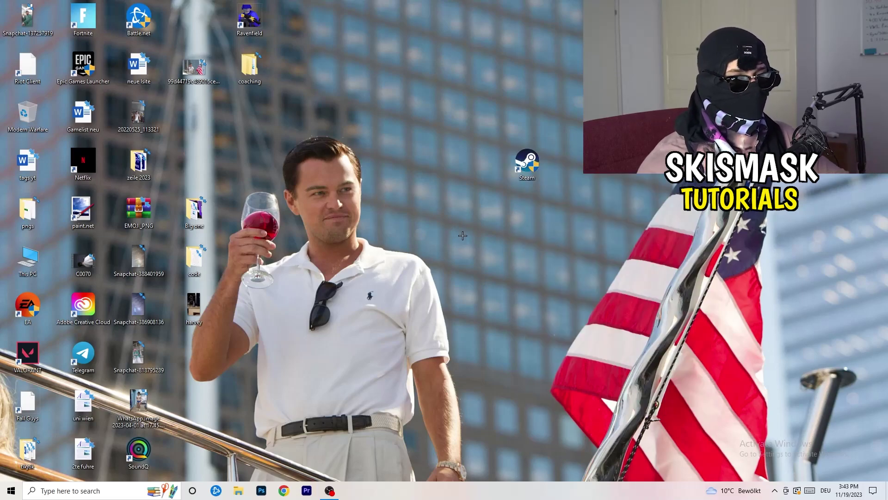
drag(525, 161, 196, 116)
click(354, 107)
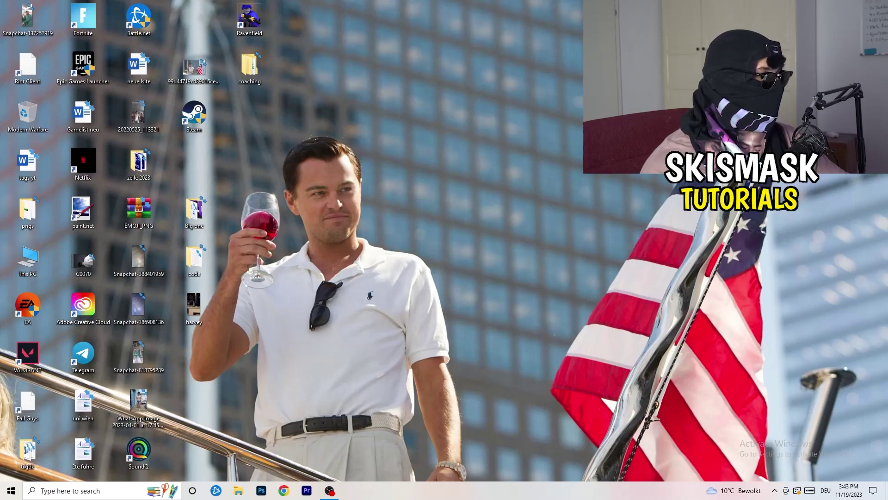
click(11, 490)
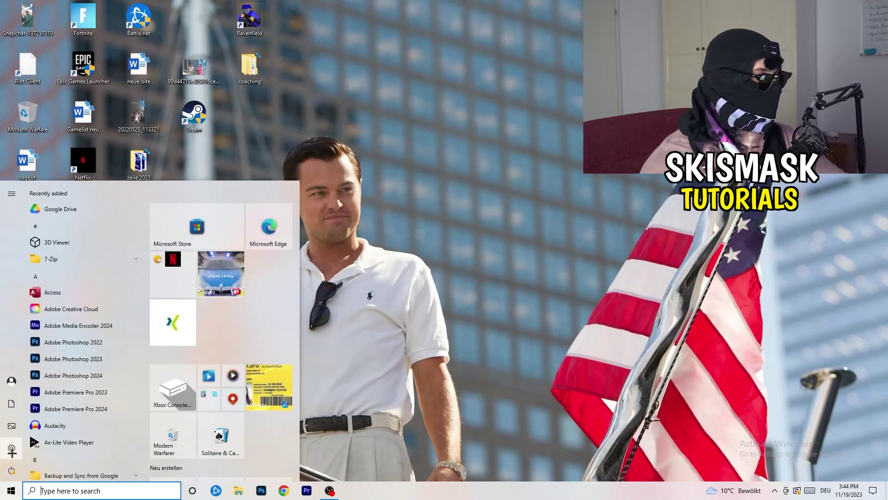
- Open Gaming settings from Start, confirm Xbox Game Bar is Off, and view the Captures page
click(11, 450)
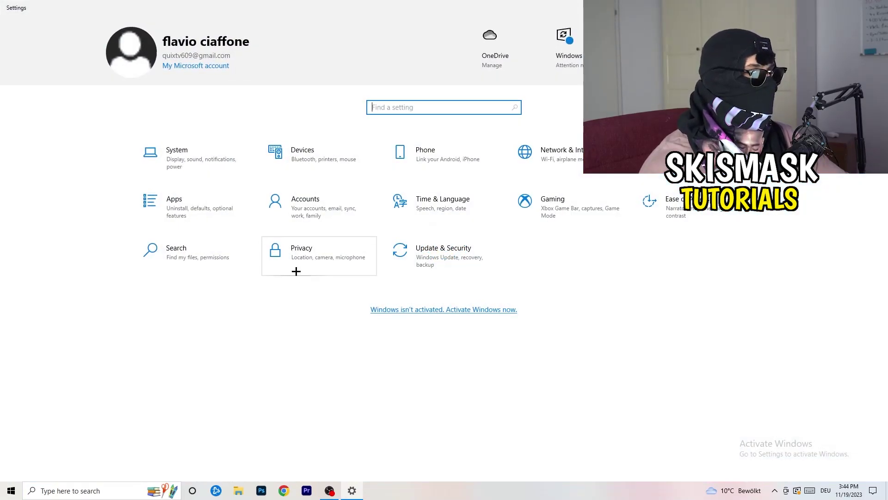
click(521, 218)
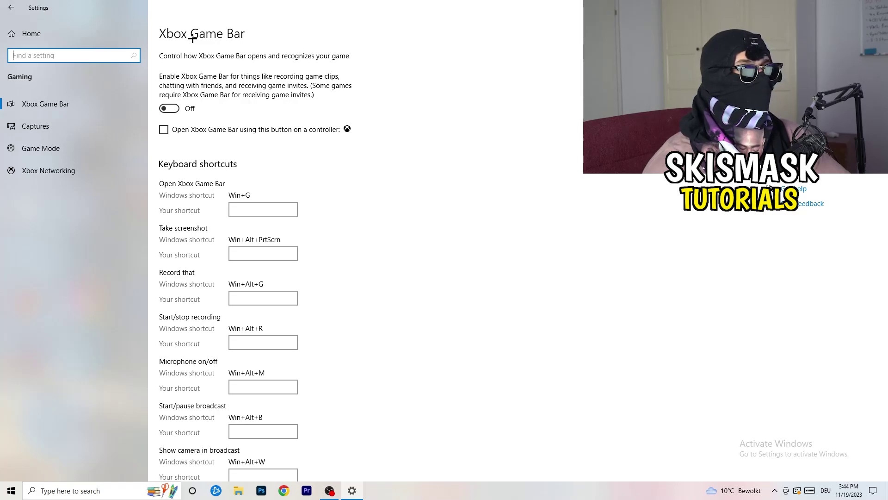
click(84, 131)
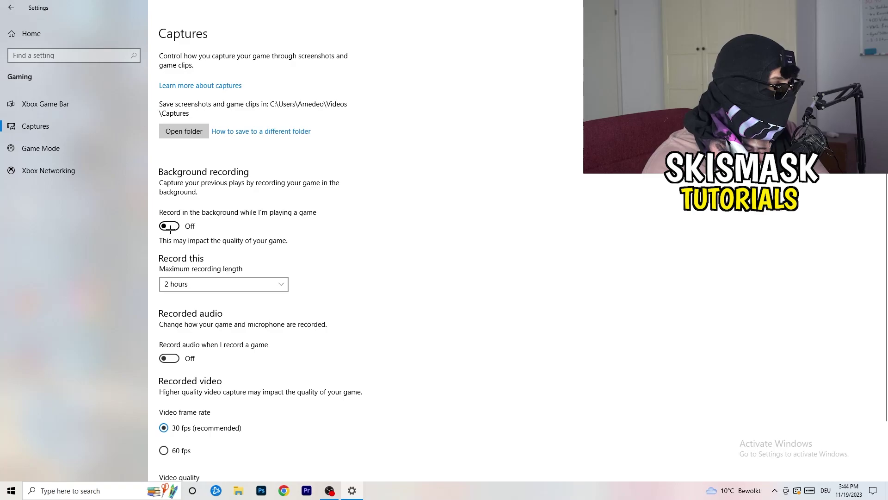
- Verify background recording and game audio capture are Off, then confirm Game Mode is On
scroll(303, 293, down, 2)
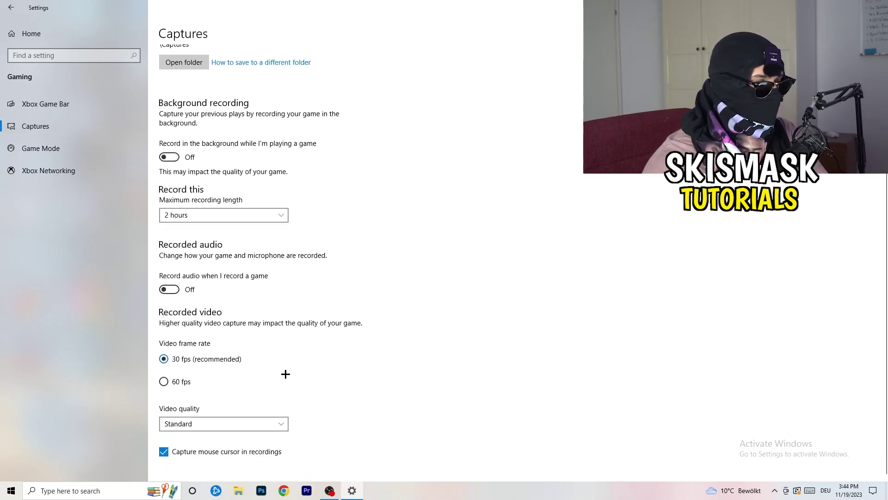
scroll(285, 374, up, 2)
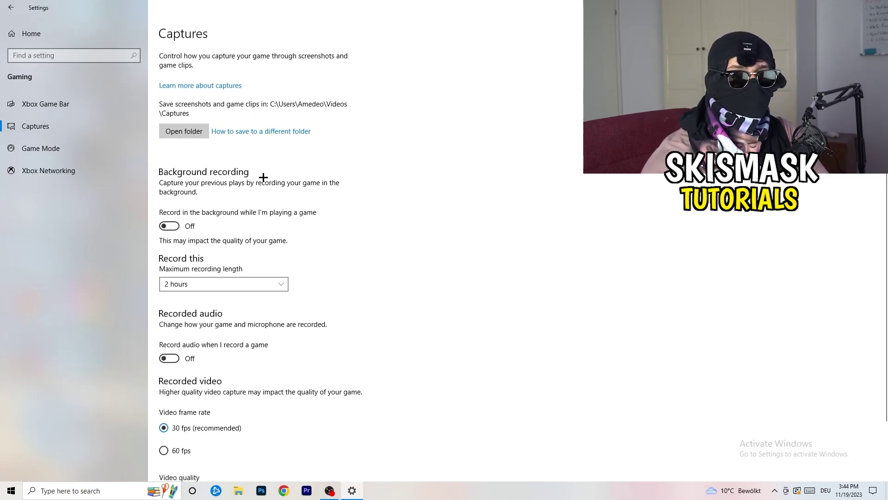
click(41, 149)
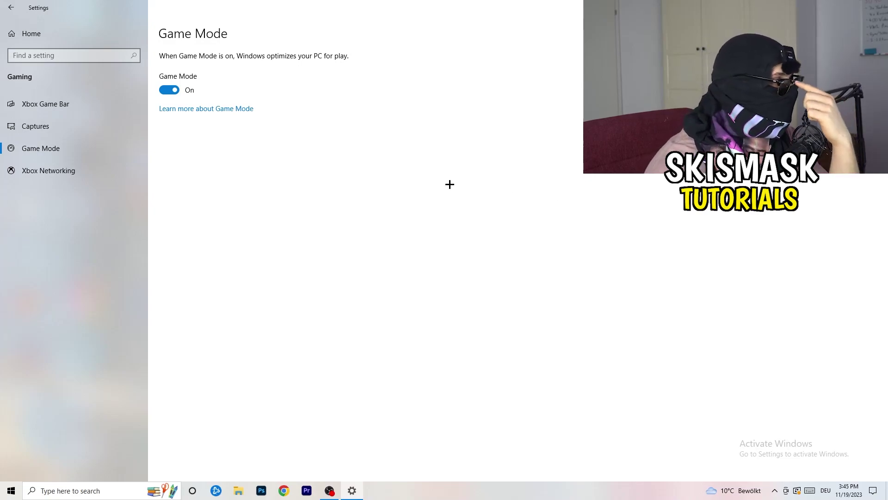
- Return to the Settings home and go to Update & Security
click(12, 8)
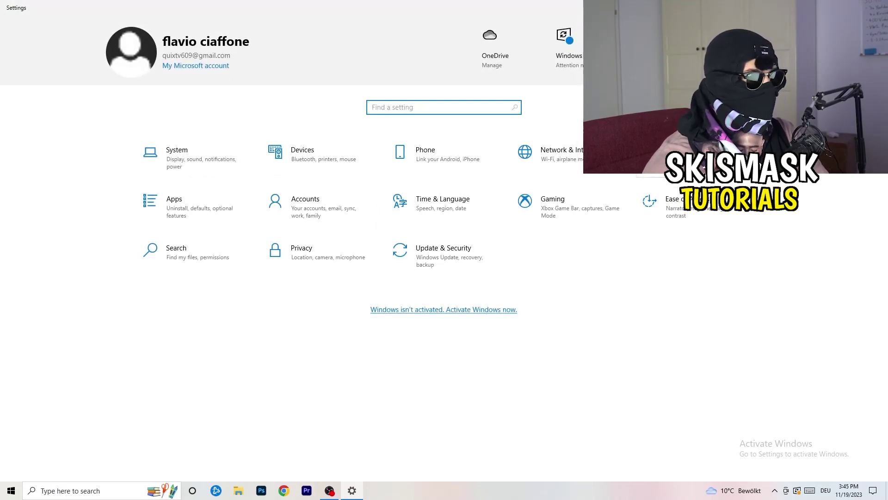
click(435, 254)
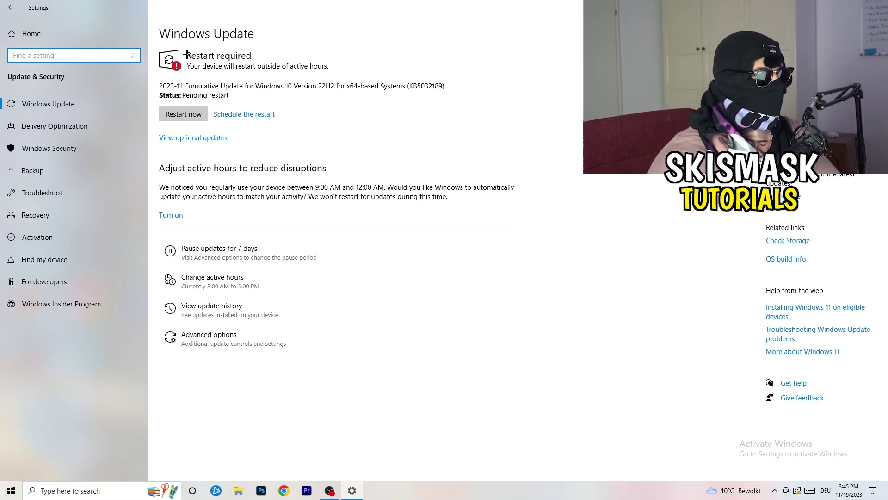
- Review the Windows Update status showing the 2023-11 cumulative update KB5032189 needs a restart
click(319, 68)
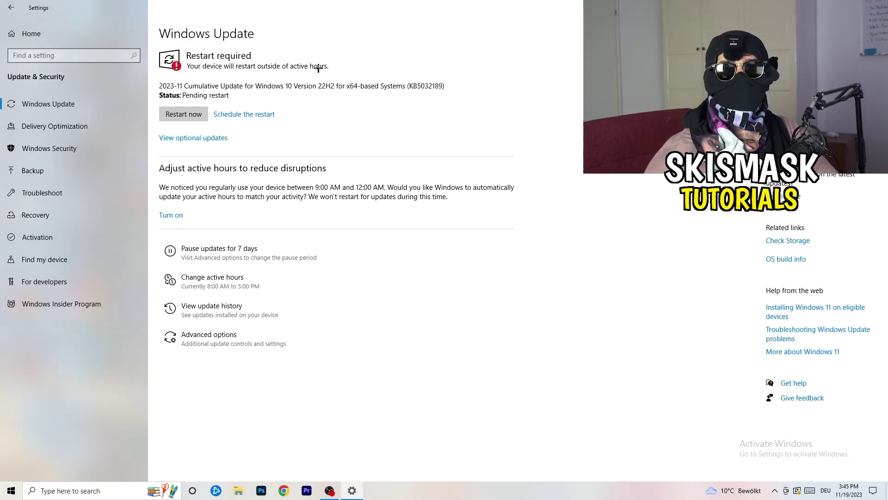